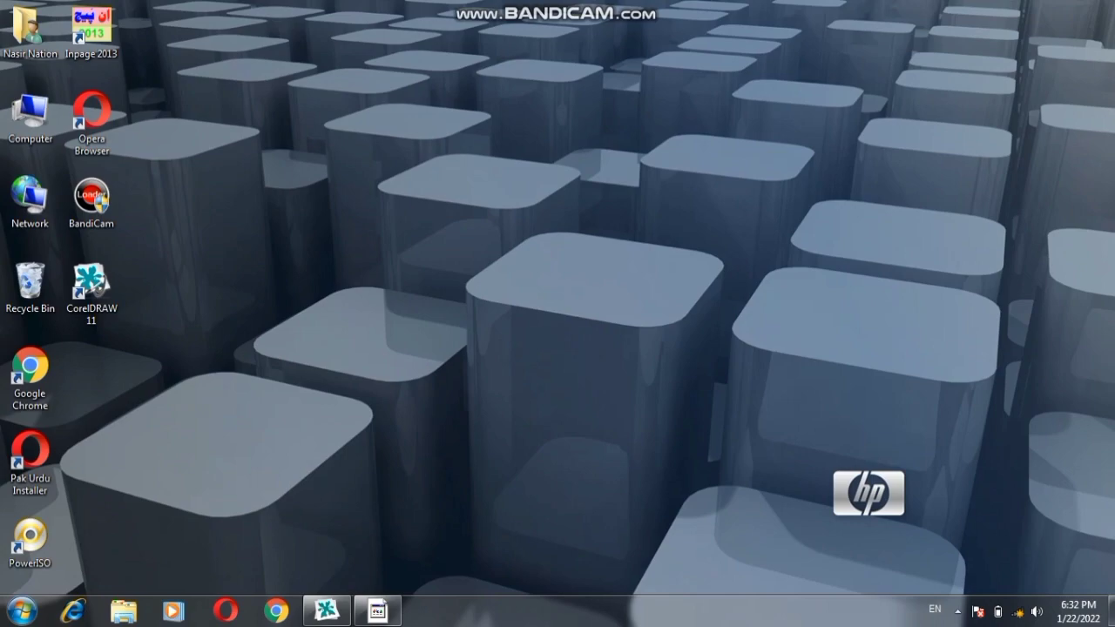
Switch to CorelDRAW, select all objects of the sample thumbnail, and clear the selection again.
{"action": "left_click", "coordinate": [327, 610]}
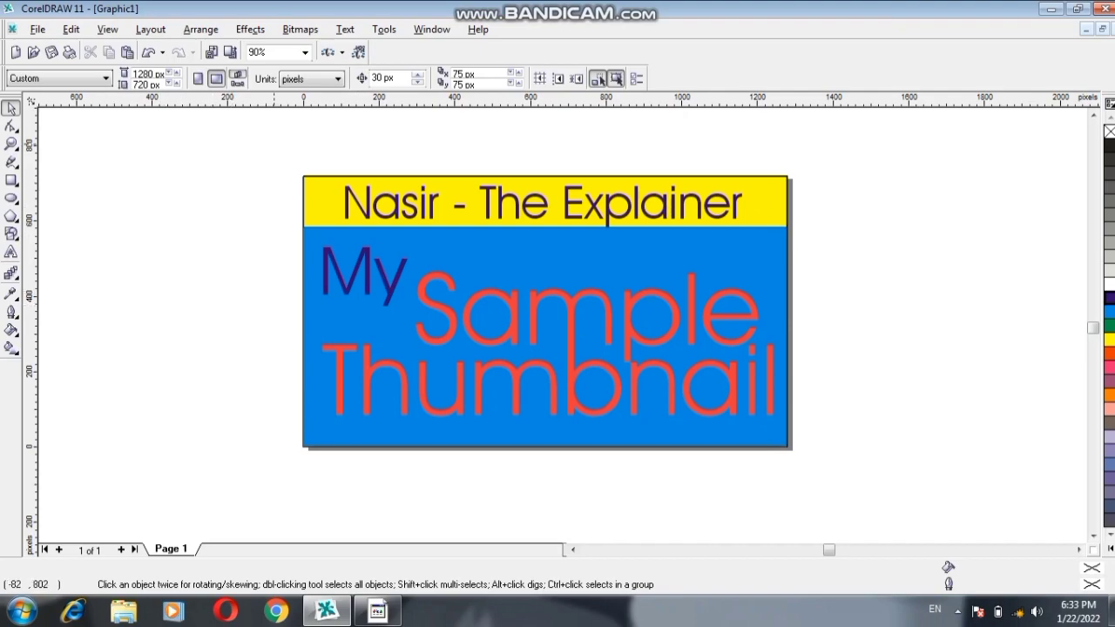
{"action": "left_click_drag", "start_coordinate": [259, 138], "coordinate": [835, 467]}
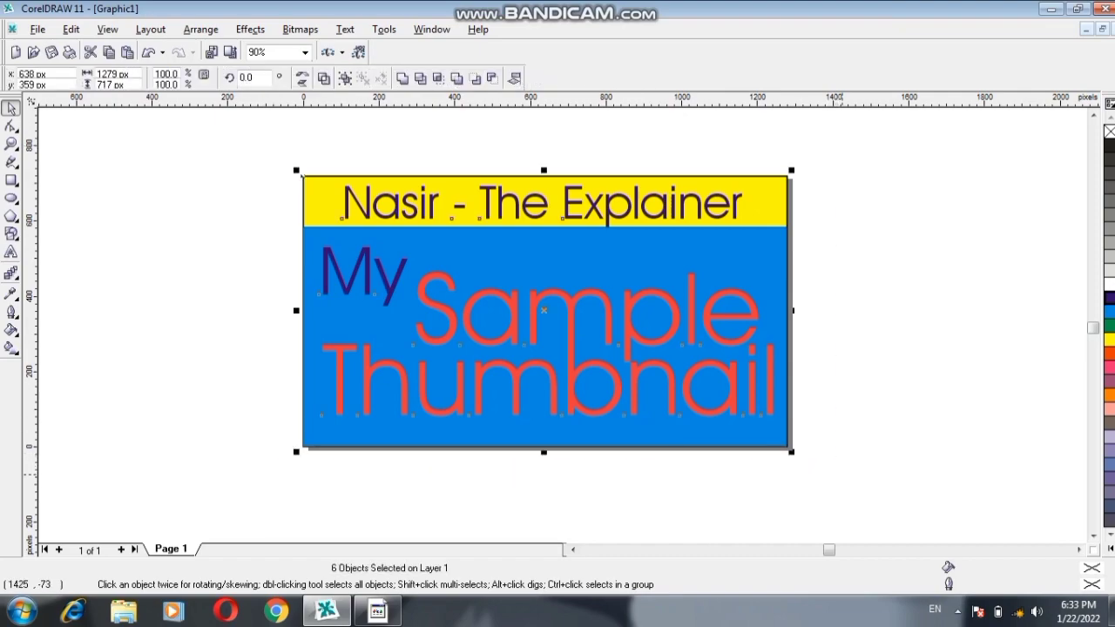
{"action": "left_click", "coordinate": [225, 254]}
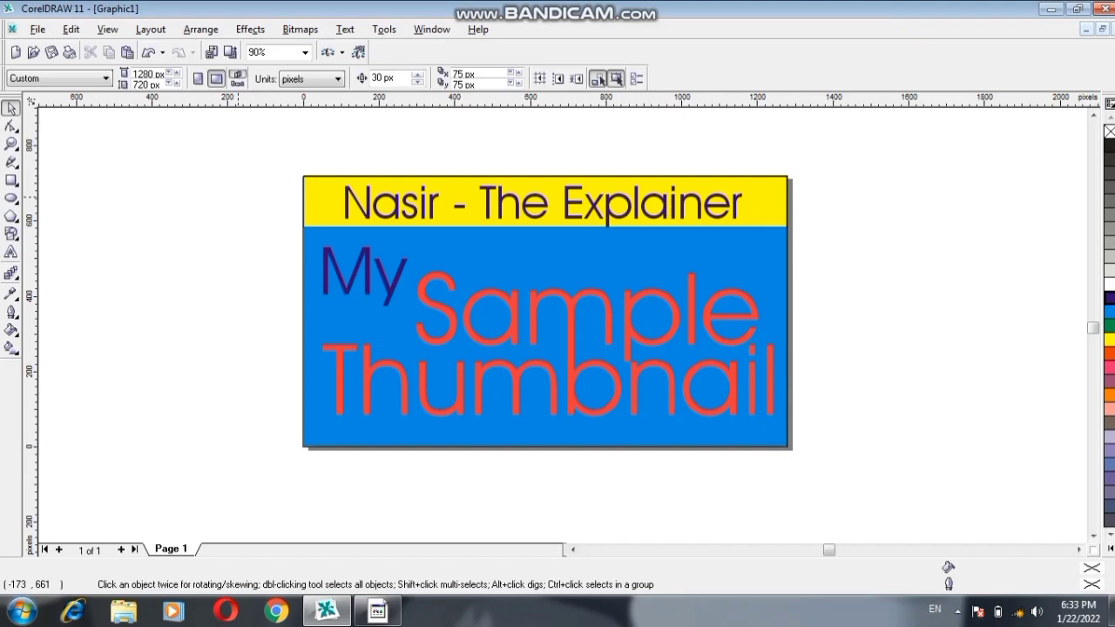
Examine the file types offered for saving the drawing, and close the Save Drawing dialog without saving.
{"action": "left_click", "coordinate": [38, 29]}
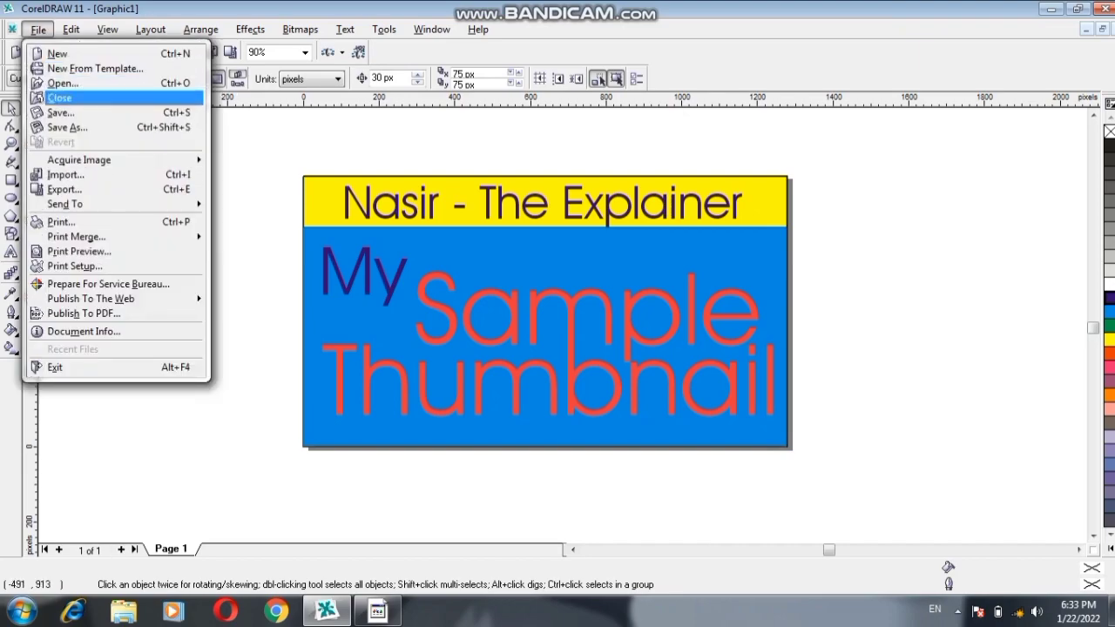
{"action": "left_click", "coordinate": [59, 112]}
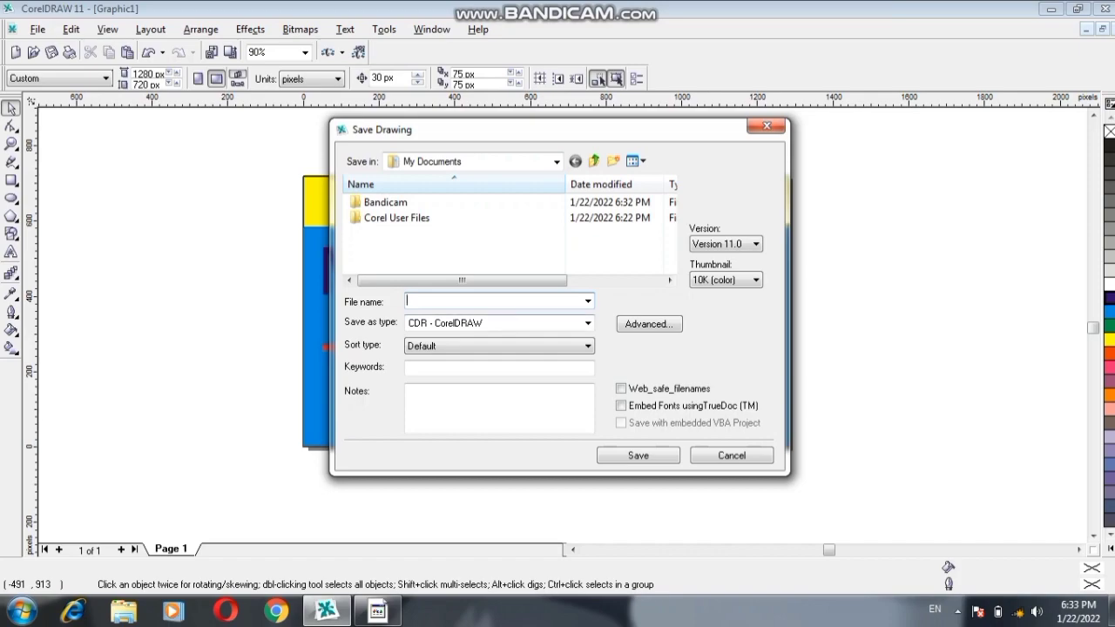
{"action": "left_click", "coordinate": [588, 323]}
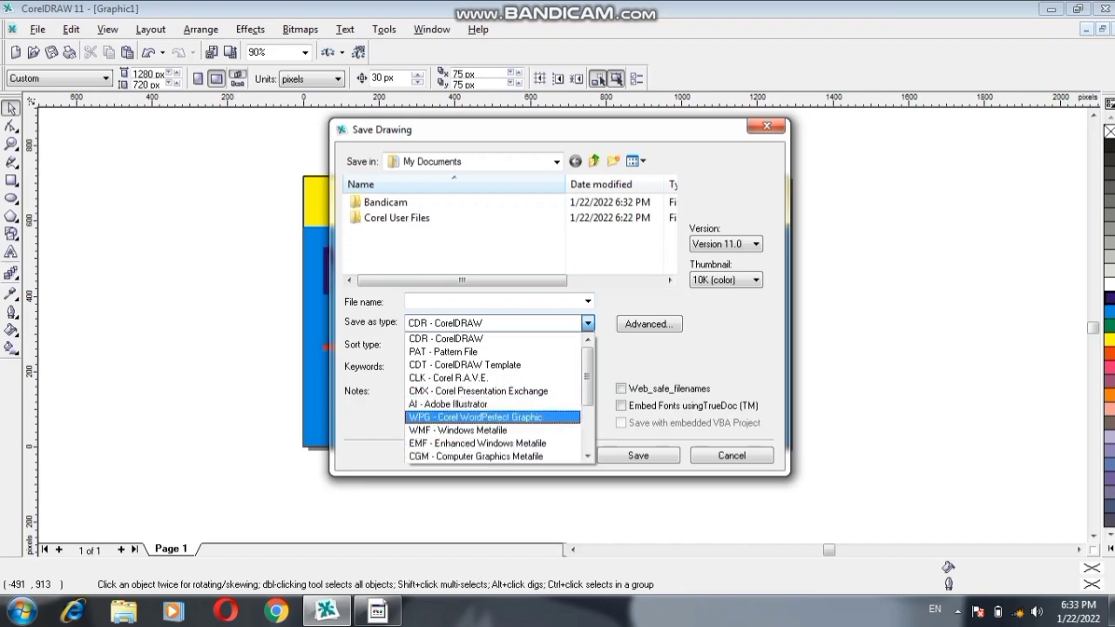
{"action": "scroll", "coordinate": [492, 416], "scroll_direction": "down", "scroll_amount": 3}
{"action": "scroll", "coordinate": [494, 397], "scroll_direction": "down", "scroll_amount": 1}
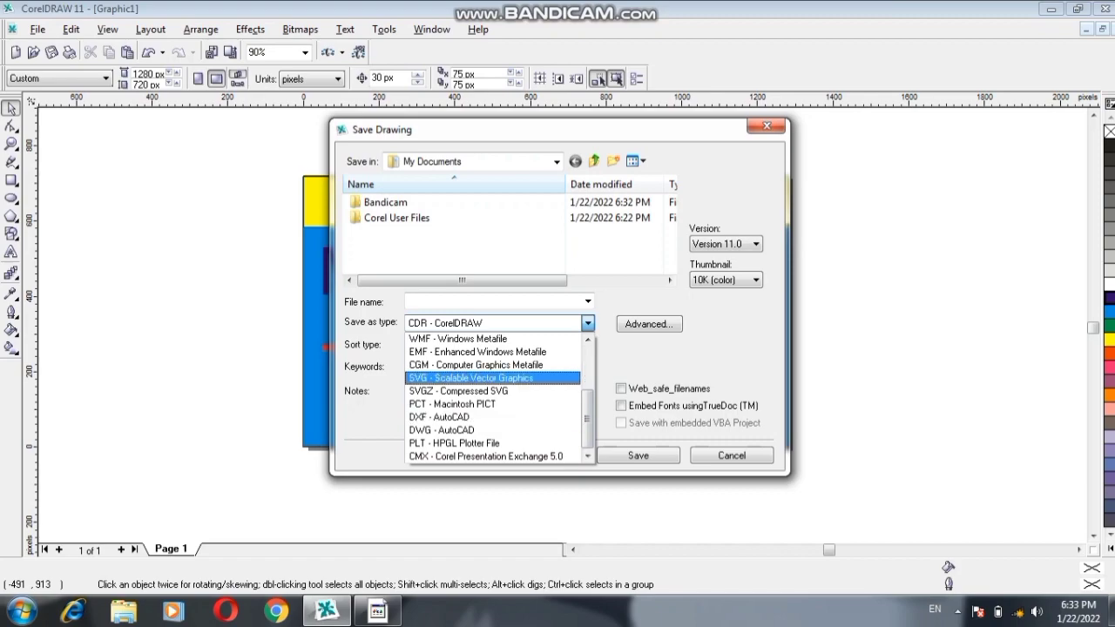
{"action": "scroll", "coordinate": [493, 396], "scroll_direction": "up", "scroll_amount": 2}
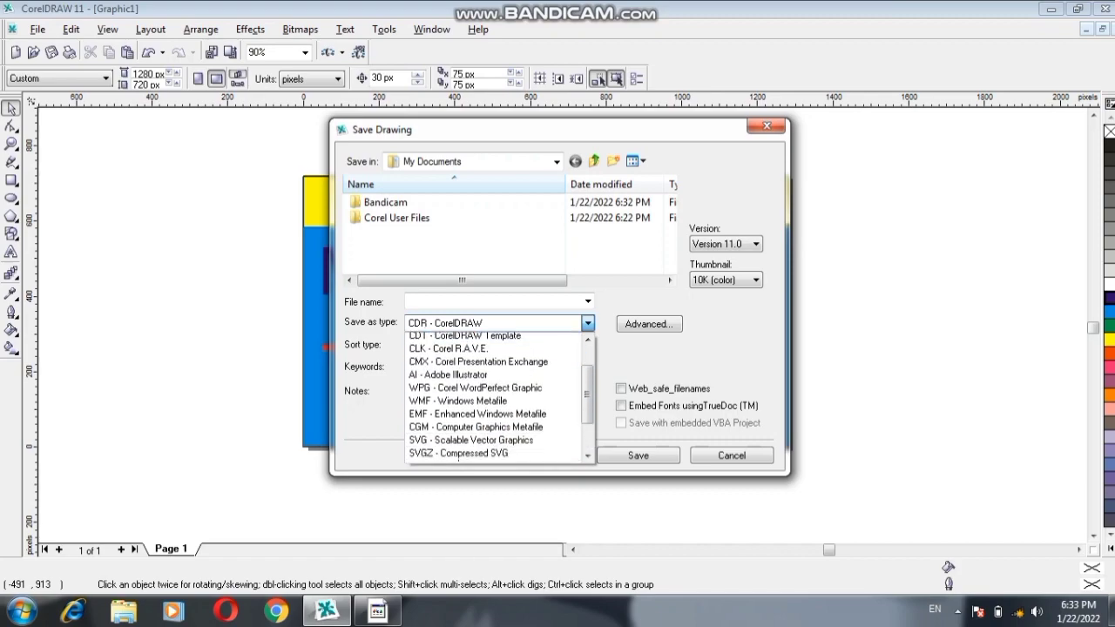
{"action": "scroll", "coordinate": [492, 396], "scroll_direction": "down", "scroll_amount": 2}
{"action": "scroll", "coordinate": [492, 396], "scroll_direction": "up", "scroll_amount": 3}
{"action": "scroll", "coordinate": [492, 396], "scroll_direction": "down", "scroll_amount": 2}
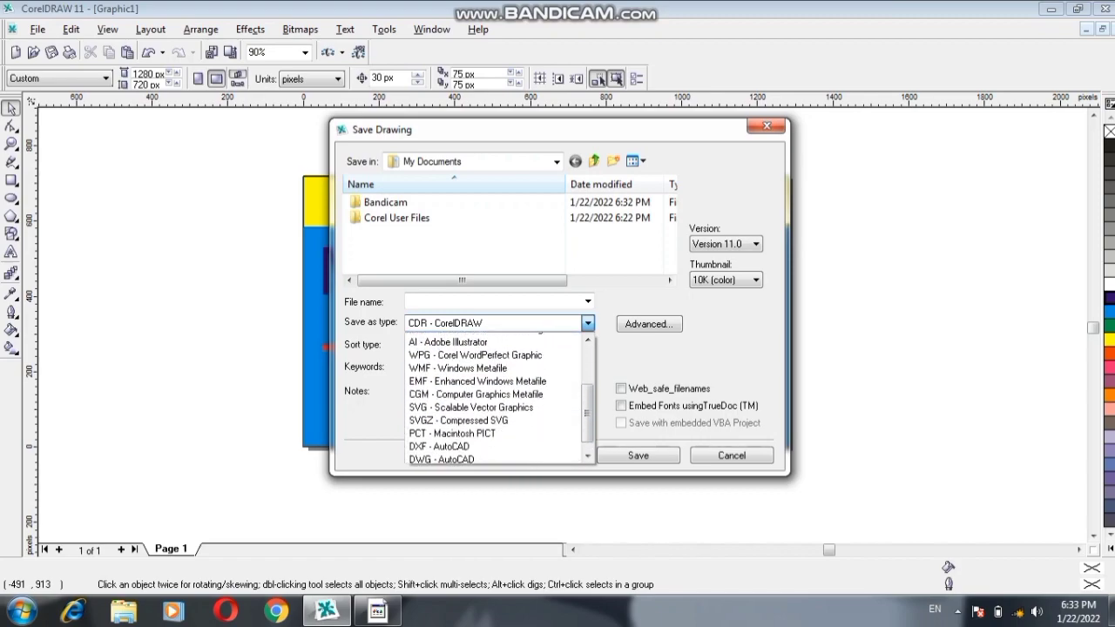
{"action": "scroll", "coordinate": [492, 397], "scroll_direction": "down", "scroll_amount": 1}
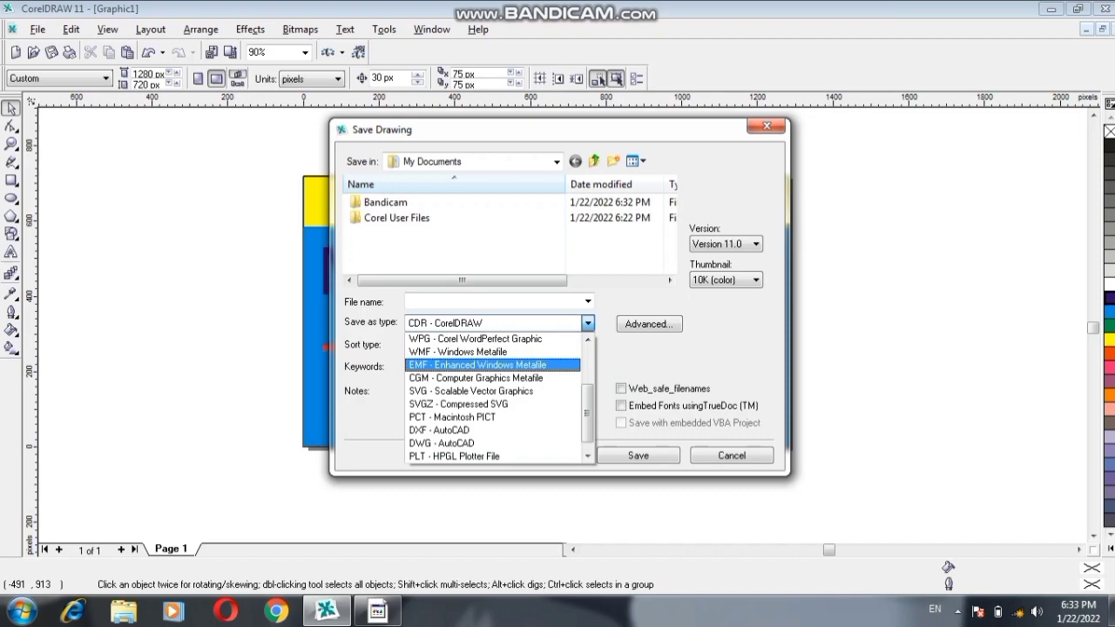
{"action": "scroll", "coordinate": [492, 396], "scroll_direction": "down", "scroll_amount": 1}
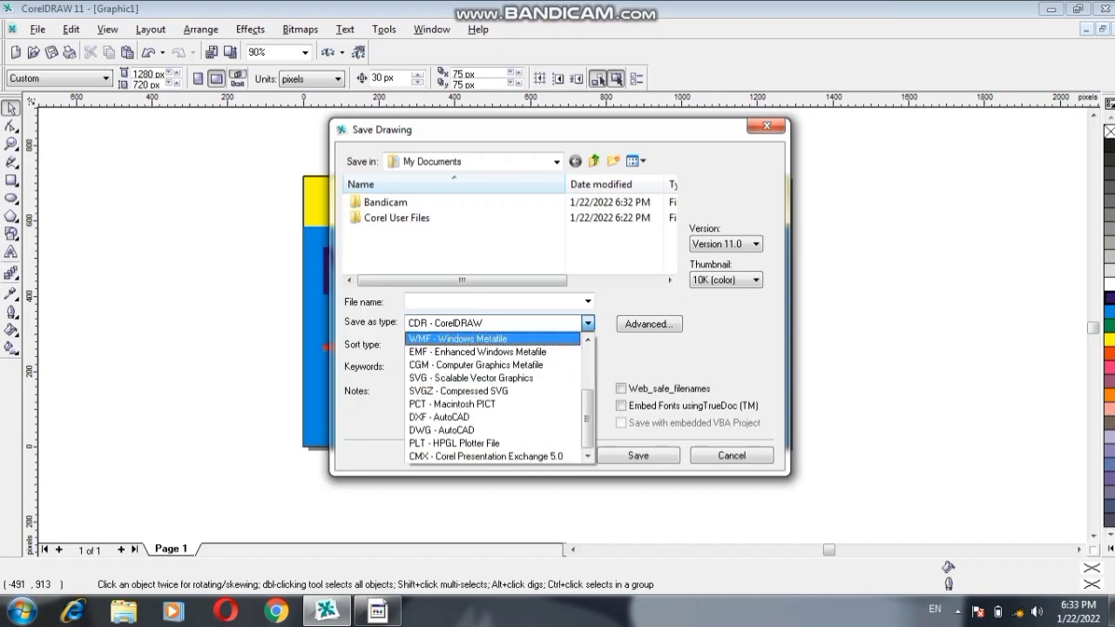
{"action": "key", "text": "Escape"}
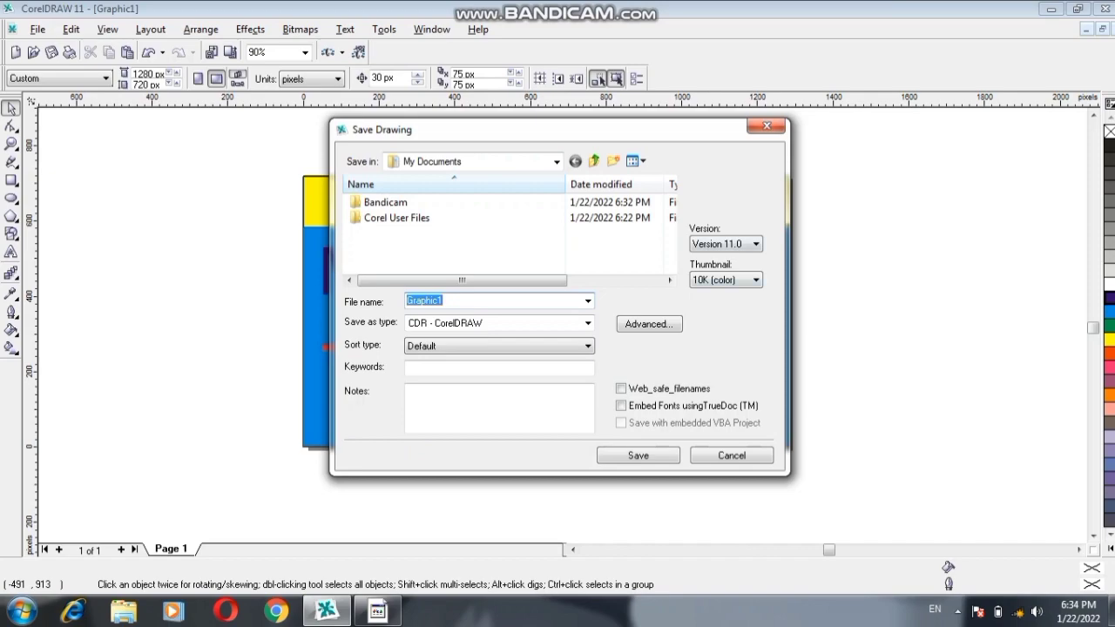
{"action": "mouse_move", "coordinate": [453, 129]}
{"action": "left_mouse_down"}
{"action": "mouse_move", "coordinate": [740, 148]}
{"action": "mouse_move", "coordinate": [473, 144]}
{"action": "left_mouse_up"}
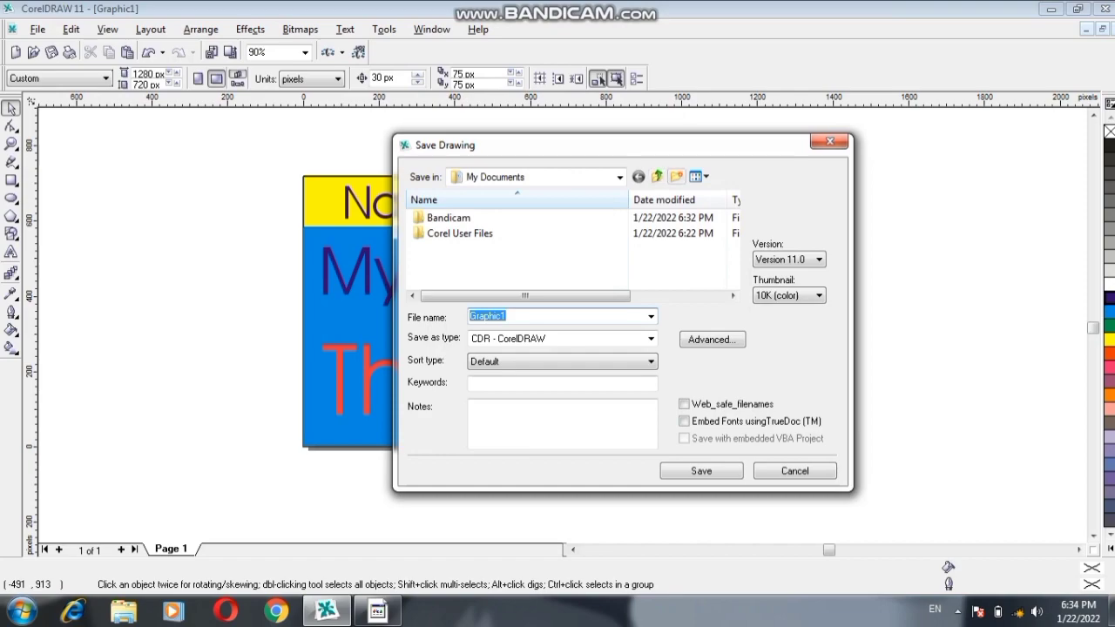
{"action": "left_click_drag", "start_coordinate": [473, 144], "coordinate": [427, 139]}
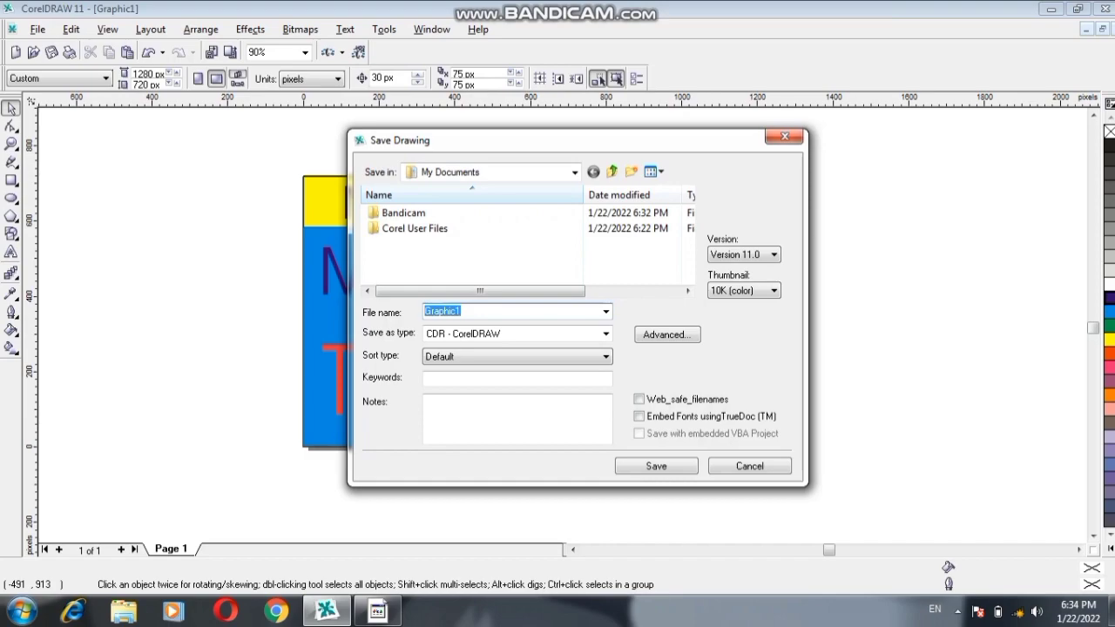
{"action": "left_click", "coordinate": [784, 136]}
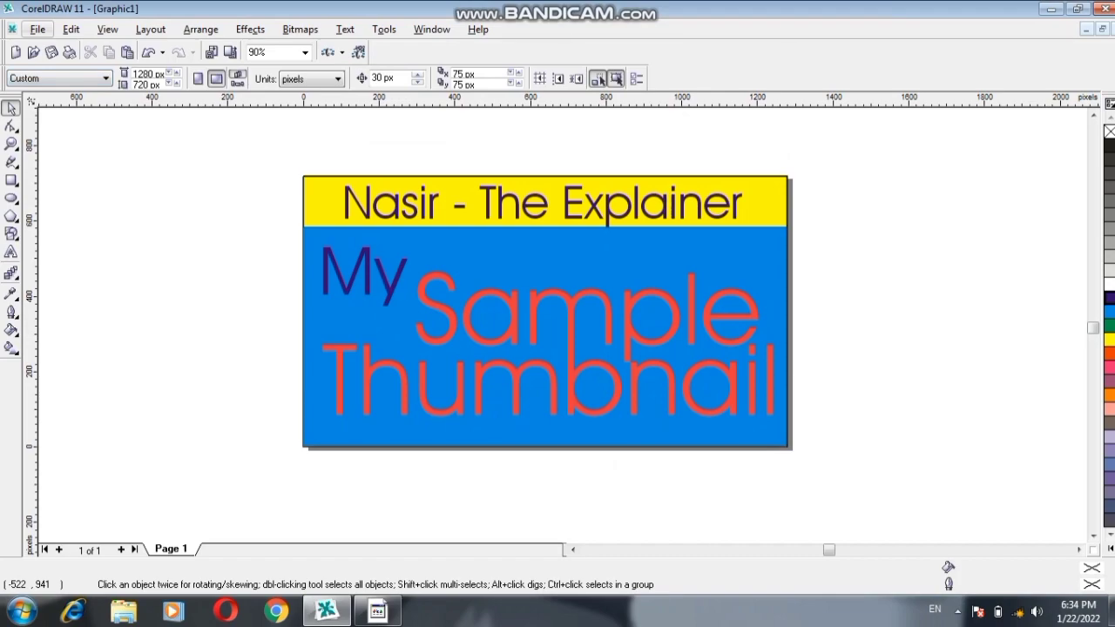
Start exporting the thumbnail drawing to My Documents with the file name 123.
{"action": "left_click", "coordinate": [38, 29]}
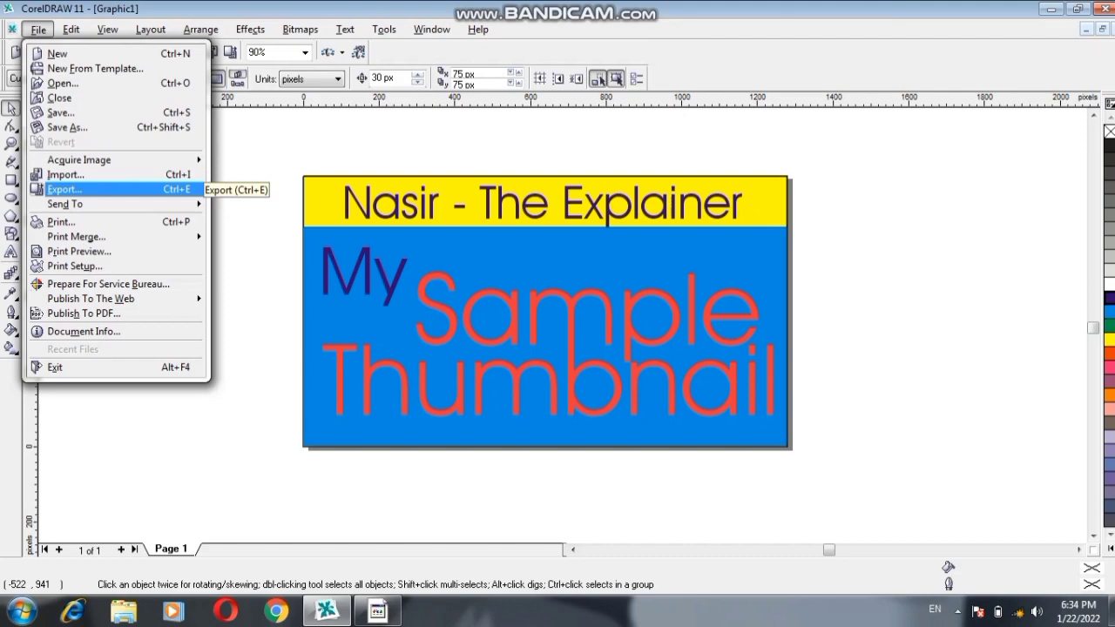
{"action": "left_click", "coordinate": [113, 189]}
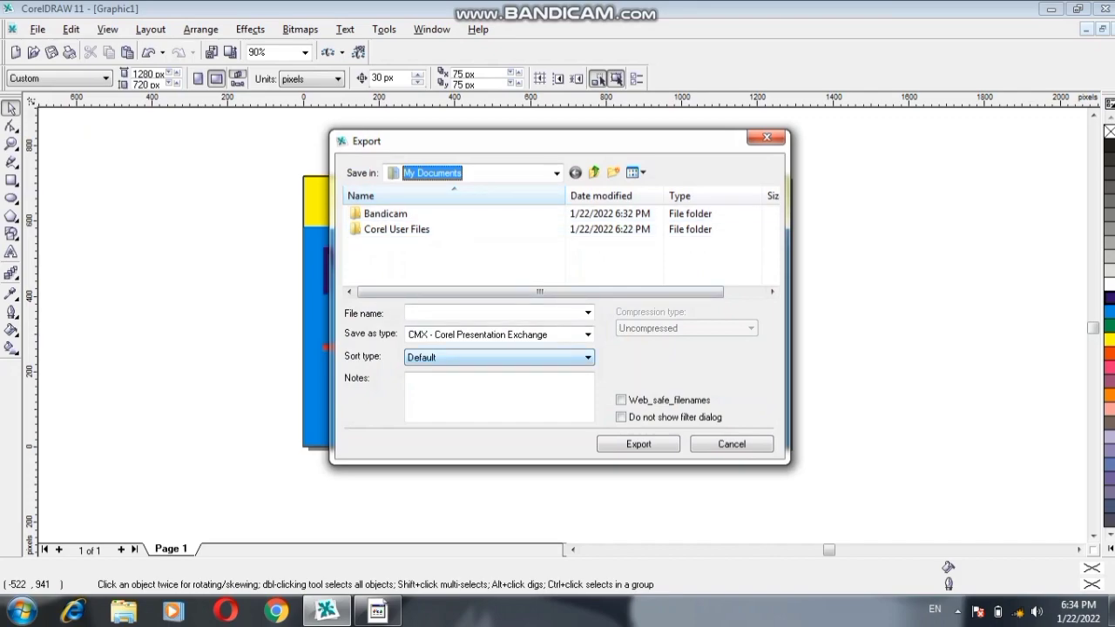
{"action": "left_click", "coordinate": [408, 312]}
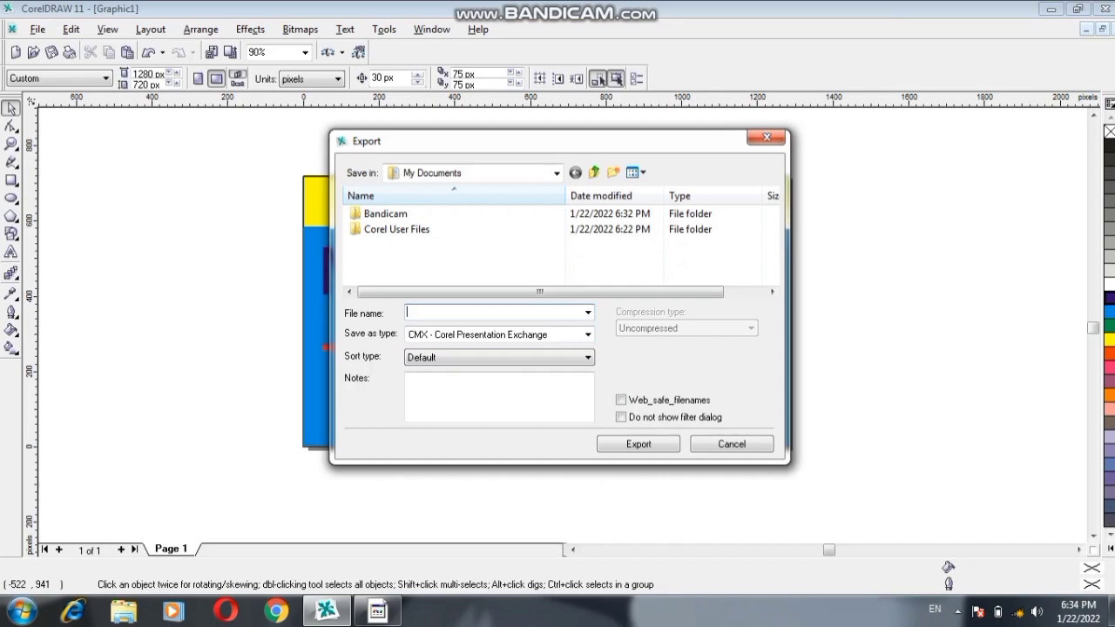
{"action": "type", "text": "123"}
Set the export file type to JPG - JPEG Bitmaps.
{"action": "left_click", "coordinate": [588, 335]}
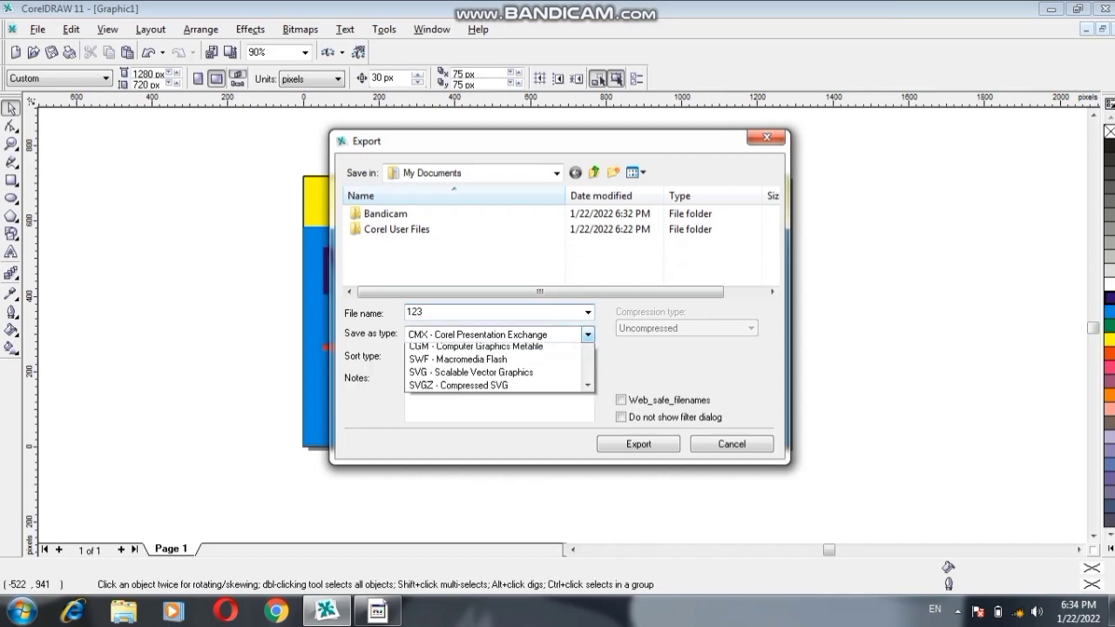
{"action": "key", "text": "Down"}
{"action": "key", "text": "Down"}
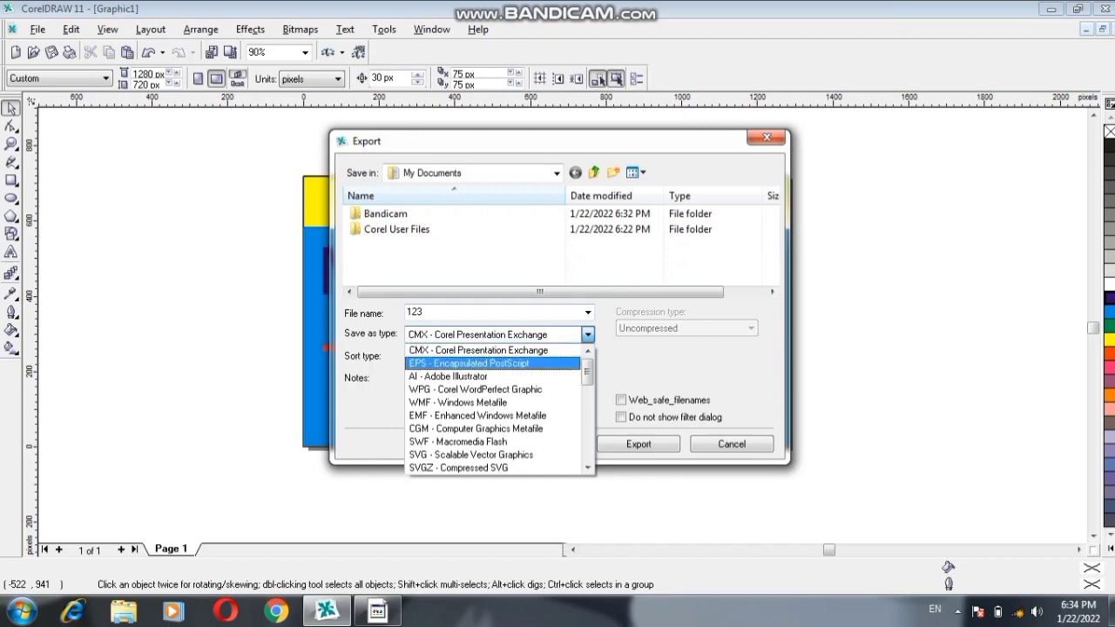
{"action": "scroll", "coordinate": [498, 408], "scroll_direction": "down", "scroll_amount": 3}
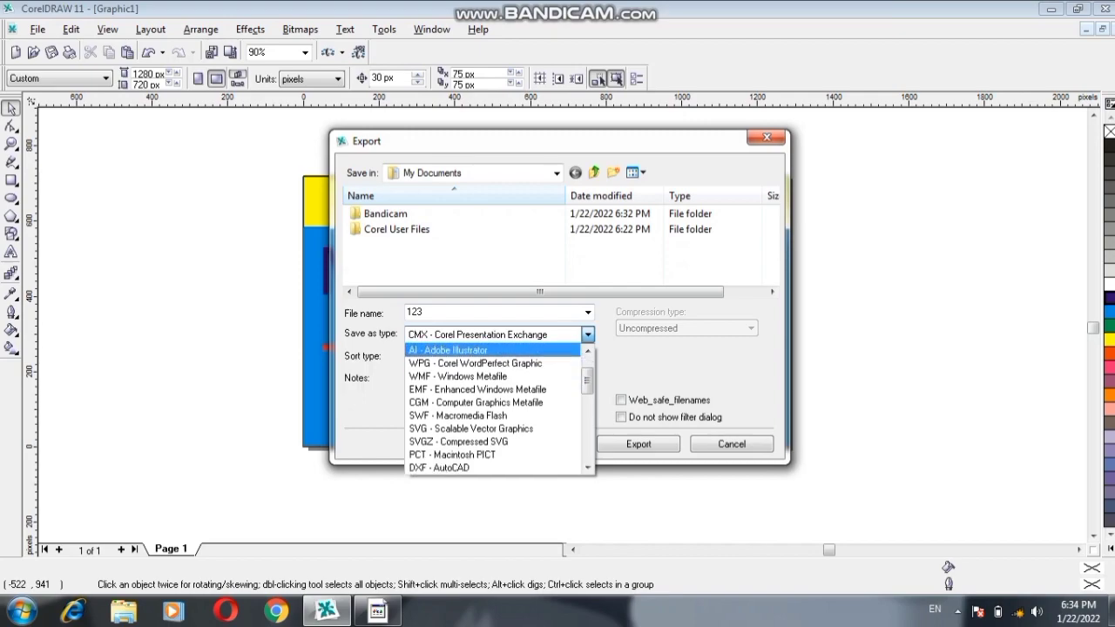
{"action": "scroll", "coordinate": [498, 408], "scroll_direction": "down", "scroll_amount": 2}
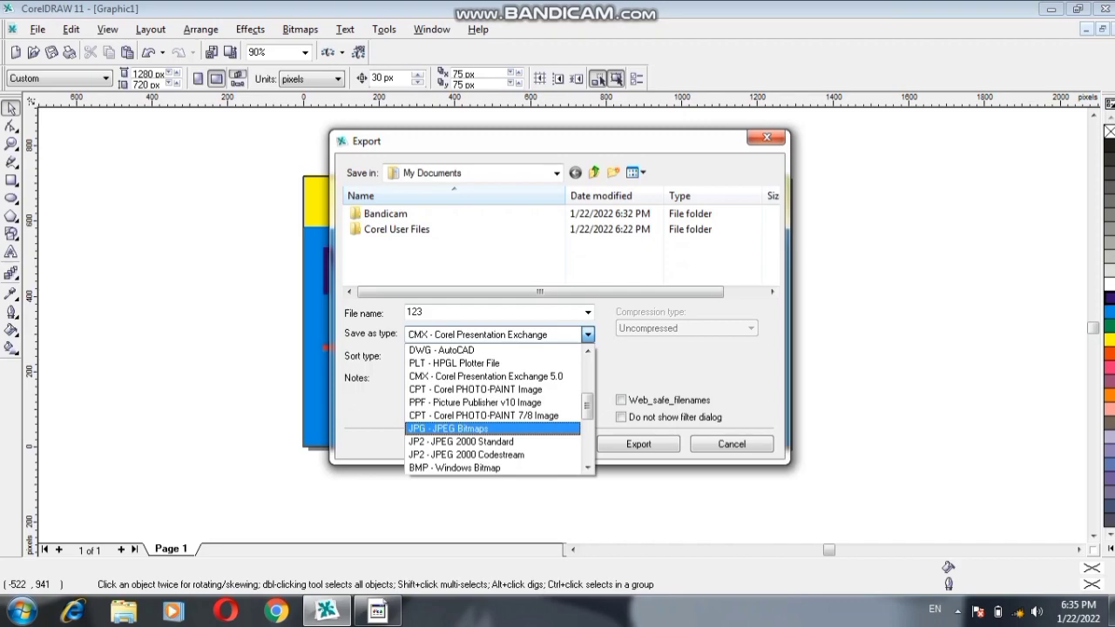
{"action": "left_click", "coordinate": [449, 429]}
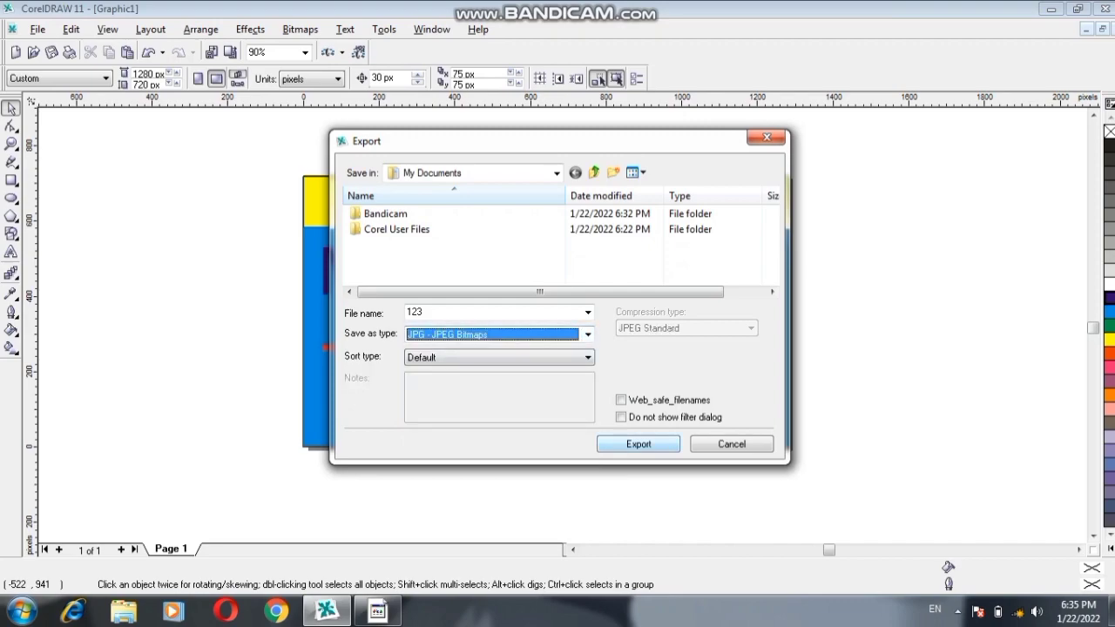
Export the drawing, accepting the preset bitmap conversion and JPEG export settings.
{"action": "key", "text": "Return"}
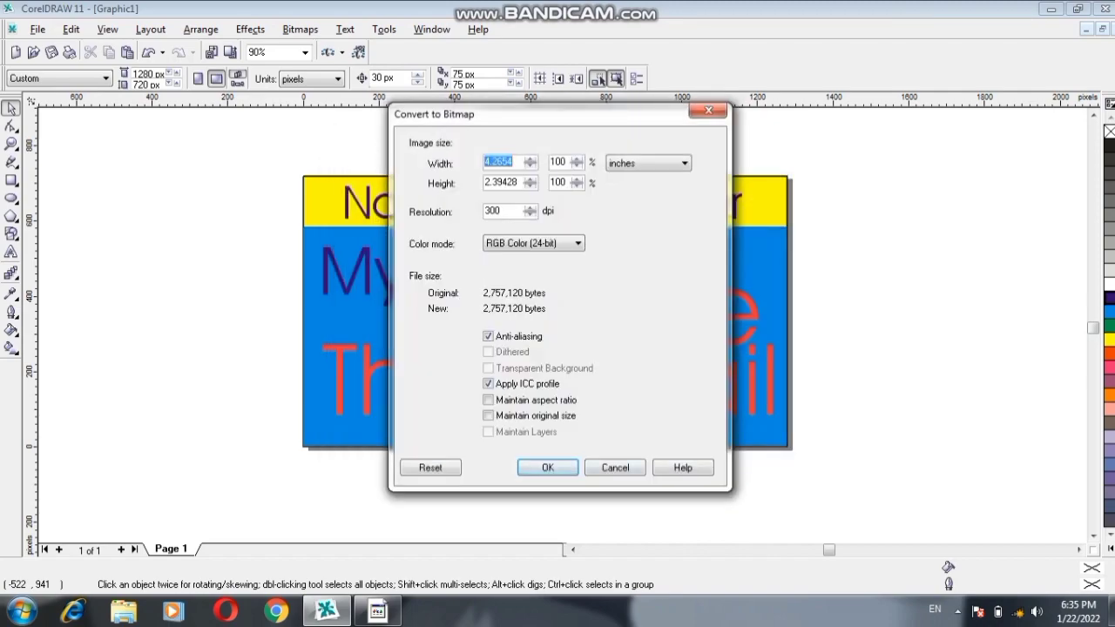
{"action": "key", "text": "Return"}
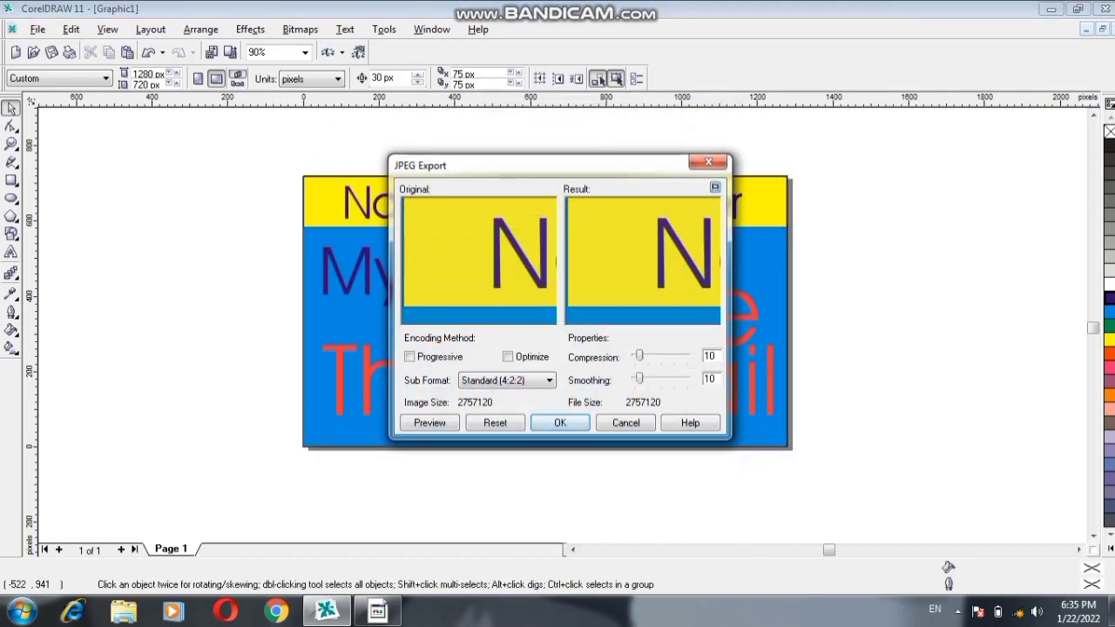
{"action": "key", "text": "Return"}
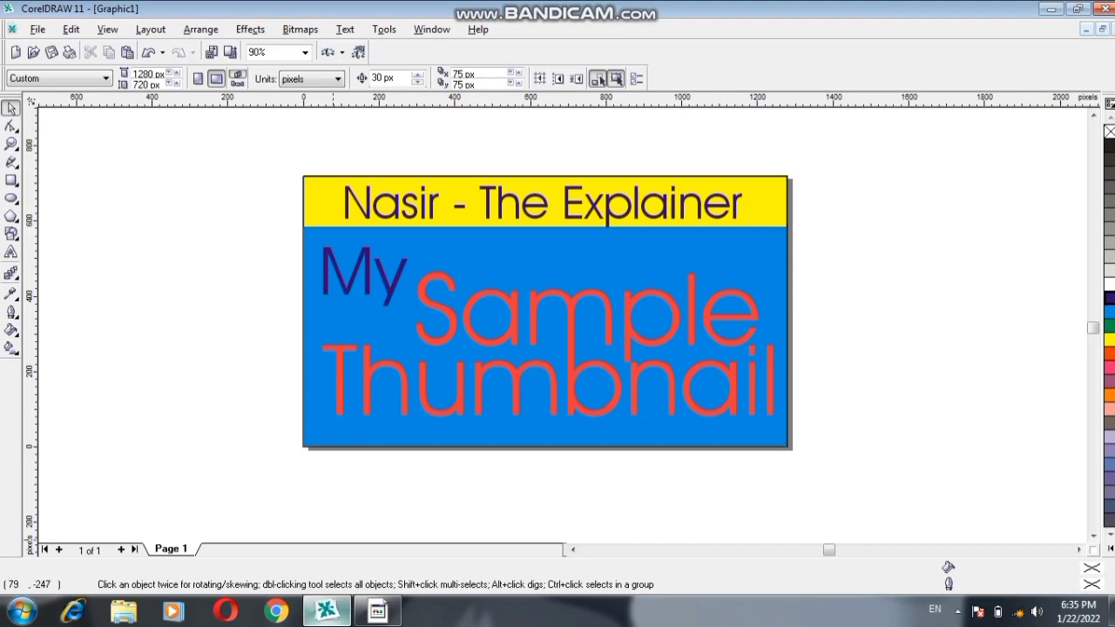
Minimise CorelDRAW and open the Documents library in Windows Explorer through the user folder on the desktop.
{"action": "left_click", "coordinate": [327, 612]}
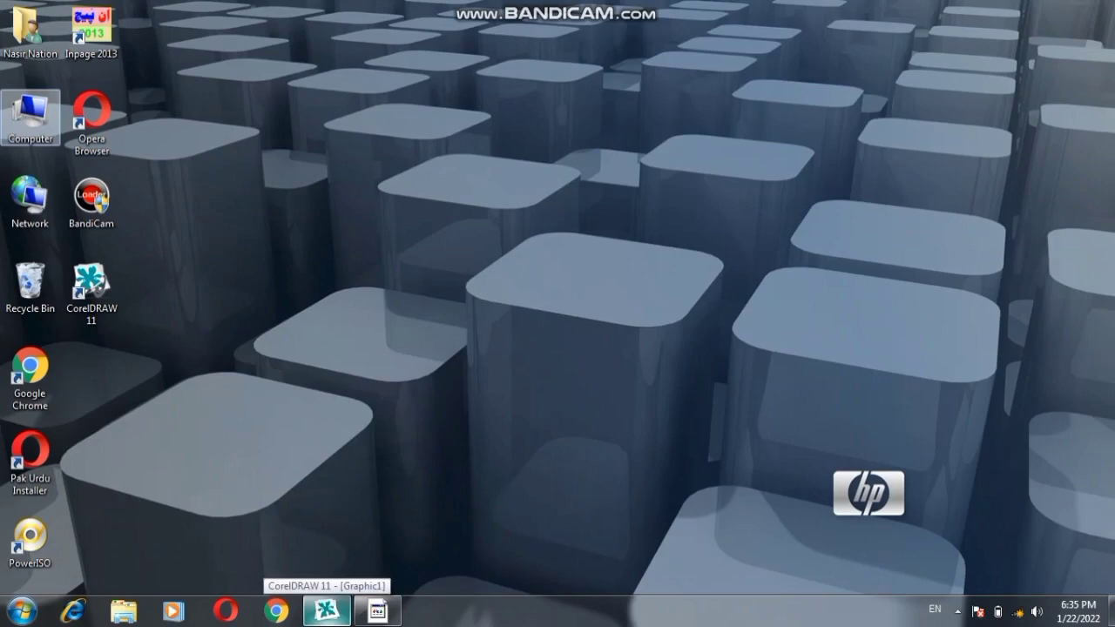
{"action": "key", "text": "Up"}
{"action": "key", "text": "Down"}
{"action": "key", "text": "Up"}
{"action": "key", "text": "Return"}
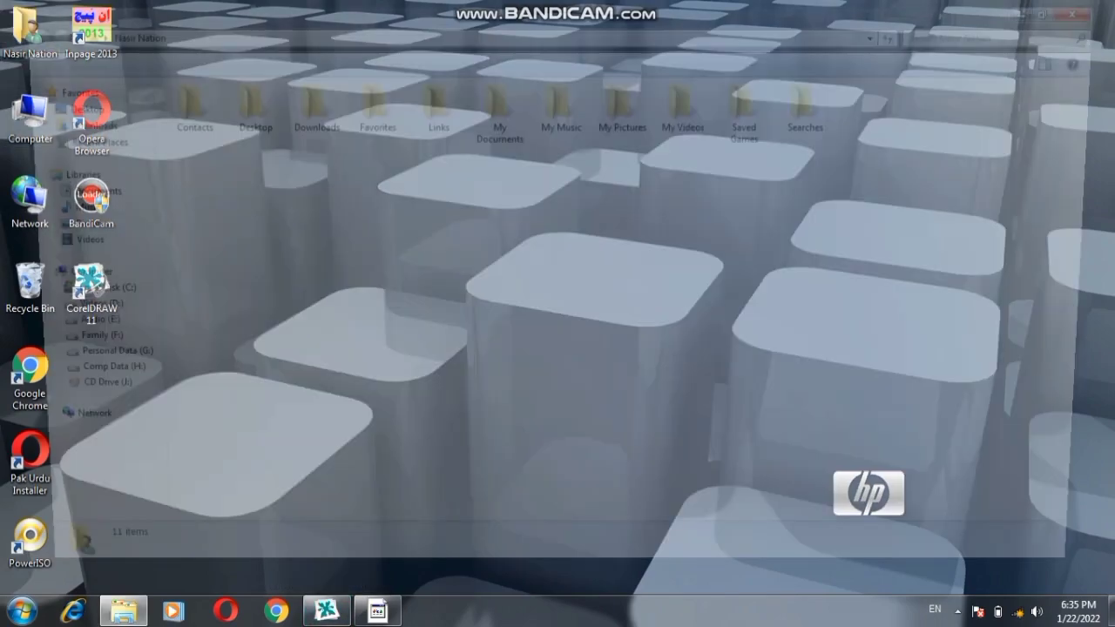
{"action": "left_click", "coordinate": [67, 191]}
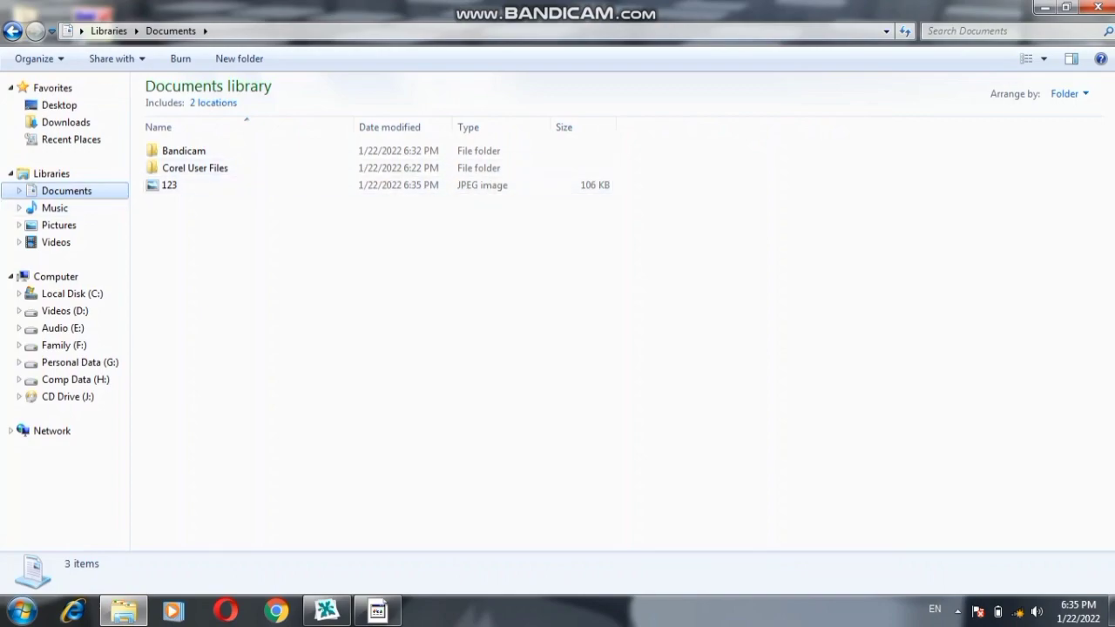
Inspect the exported JPEG image 123 in a maximised Windows Photo Viewer, and close the viewer.
{"action": "left_click", "coordinate": [169, 185]}
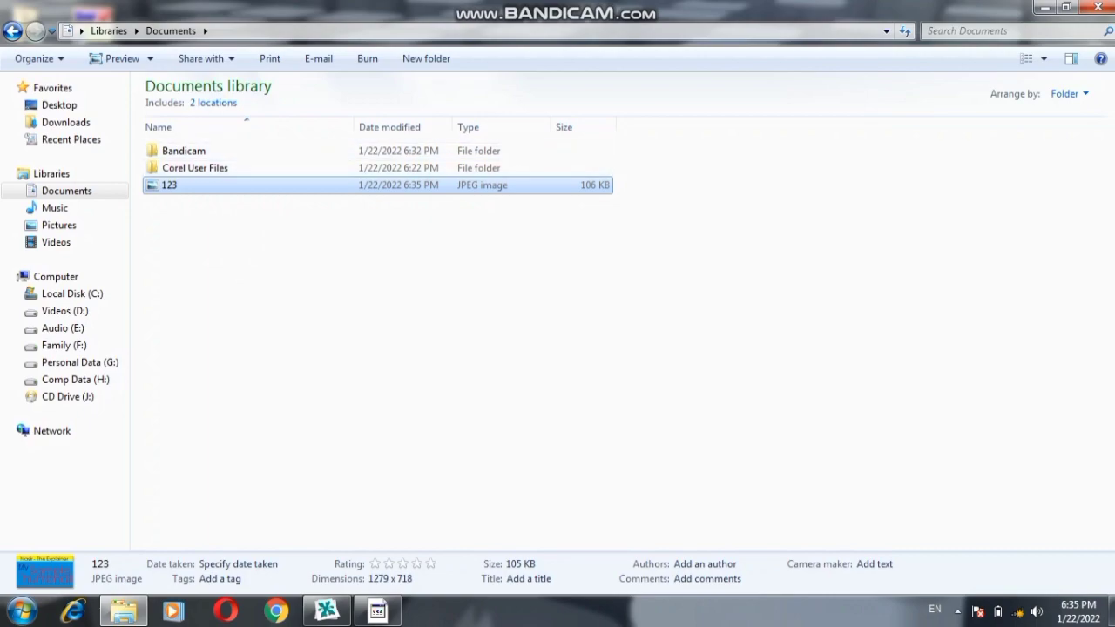
{"action": "double_click", "coordinate": [153, 185]}
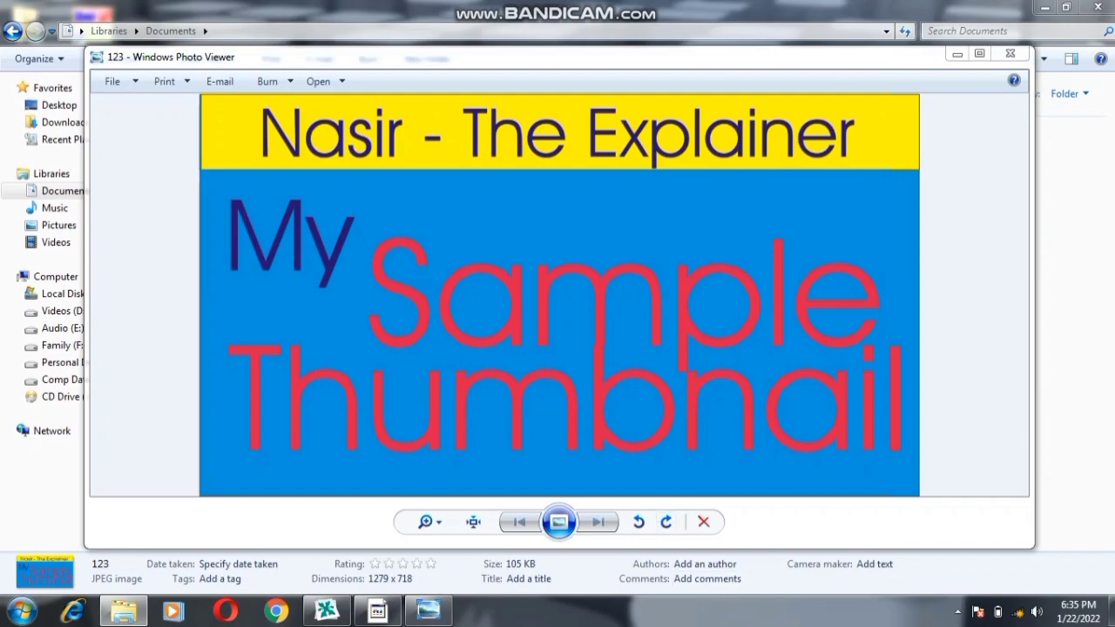
{"action": "left_click", "coordinate": [425, 521]}
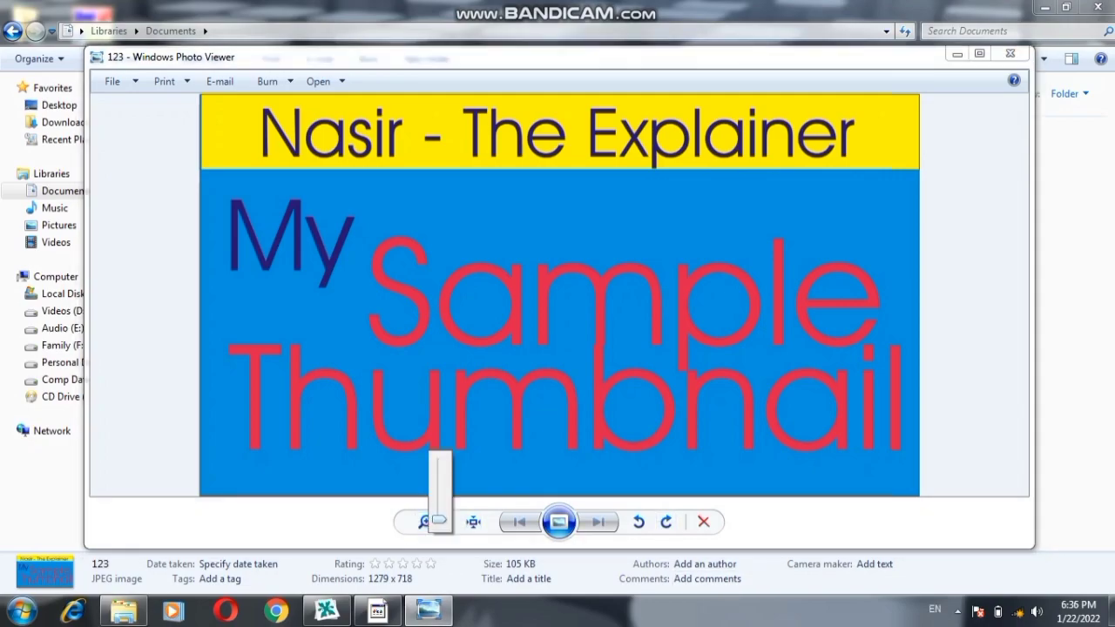
{"action": "mouse_move", "coordinate": [438, 520]}
{"action": "left_mouse_down"}
{"action": "mouse_move", "coordinate": [438, 492]}
{"action": "mouse_move", "coordinate": [438, 520]}
{"action": "left_mouse_up"}
{"action": "left_click", "coordinate": [979, 53]}
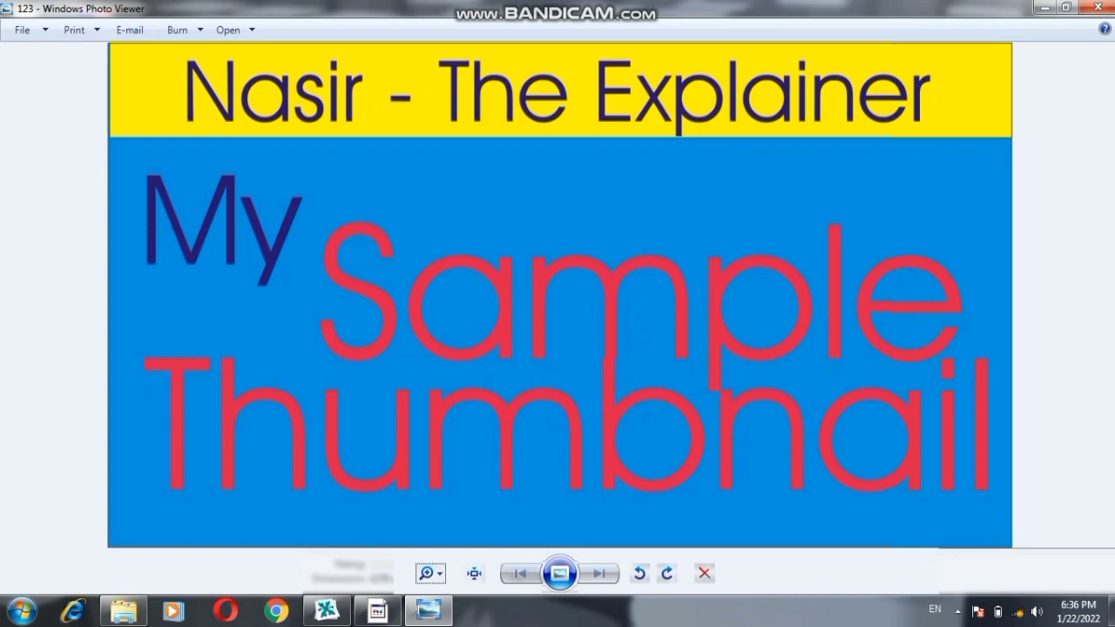
{"action": "scroll", "coordinate": [558, 251], "scroll_direction": "up", "scroll_amount": 3}
{"action": "scroll", "coordinate": [558, 251], "scroll_direction": "down", "scroll_amount": 3}
{"action": "left_click", "coordinate": [1098, 7]}
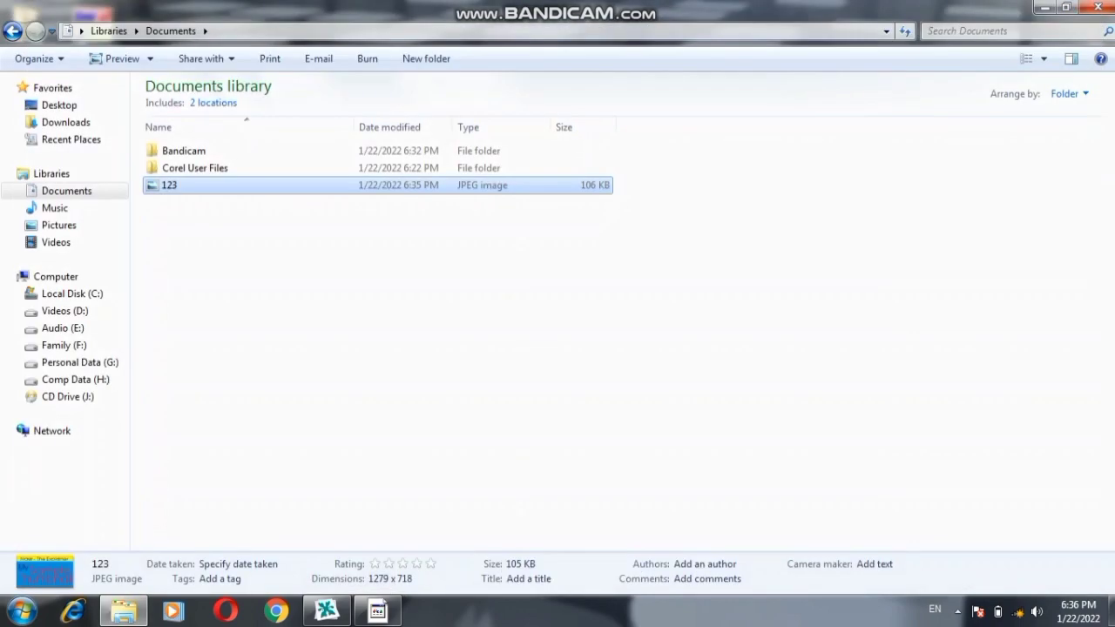
Open the name of the exported JPEG image 123 for editing.
{"action": "key", "text": "F2"}
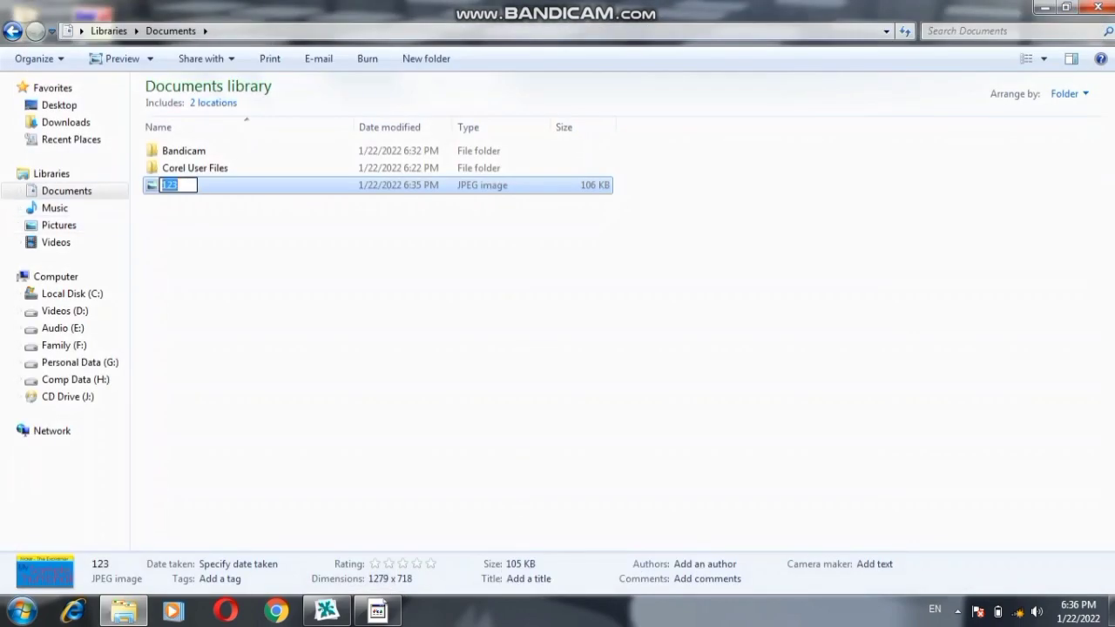